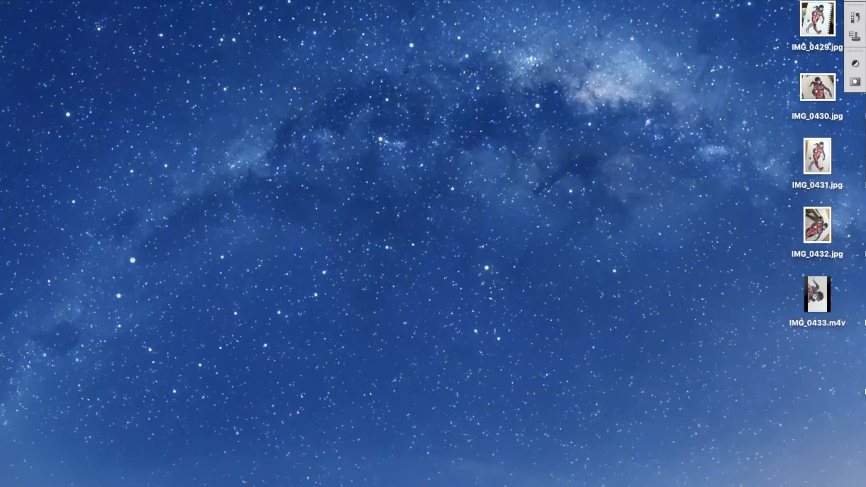
Start opening a file and browse from the Desktop through the Desktop WIP folder to its video editing and recordings folder.
left_click(2, 0)
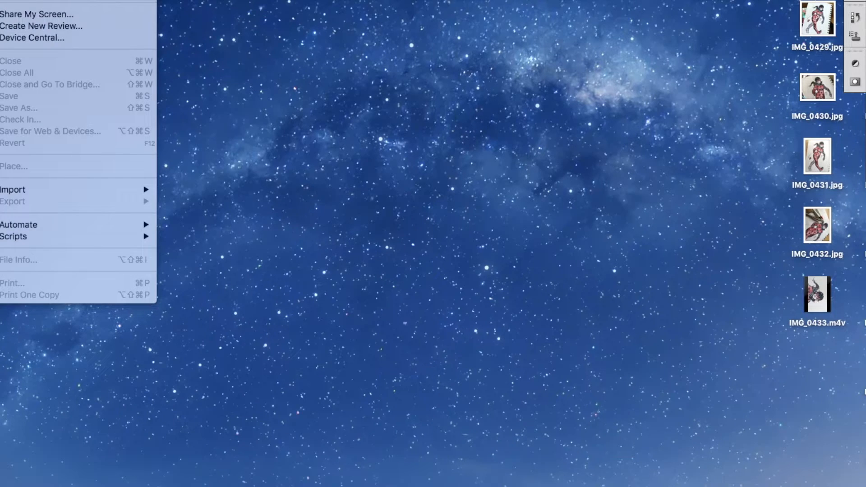
left_click(19, 0)
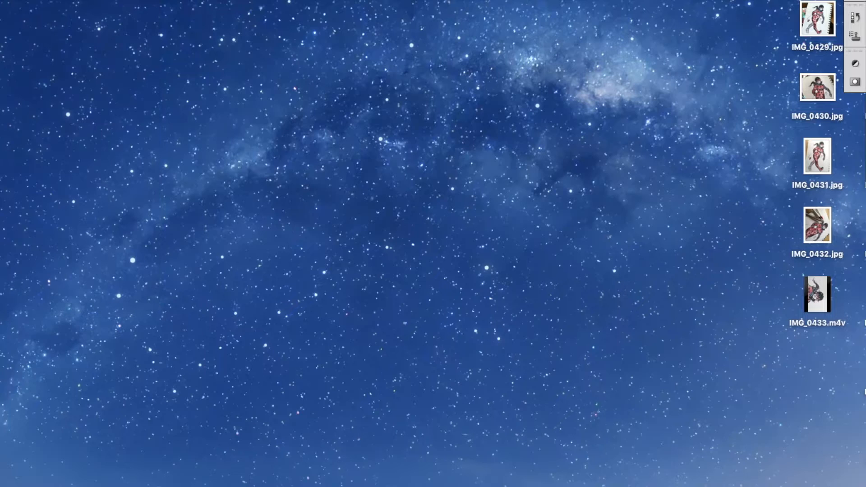
scroll(475, 145, "down", 5)
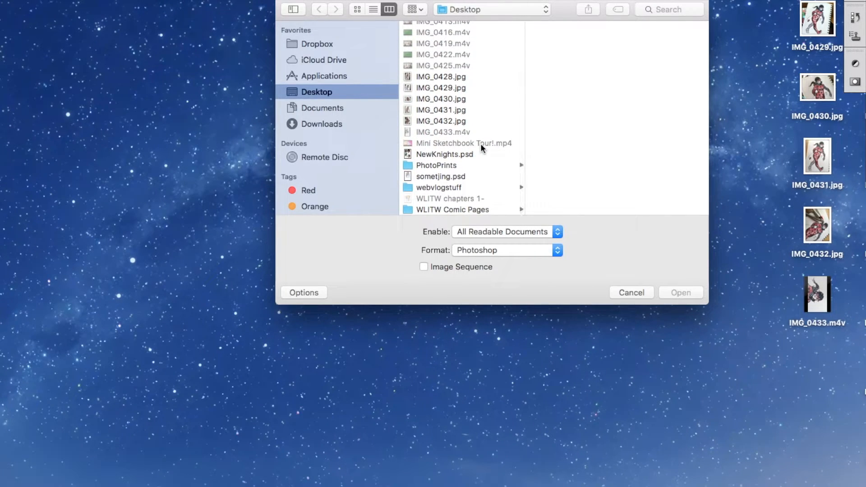
scroll(481, 145, "up", 5)
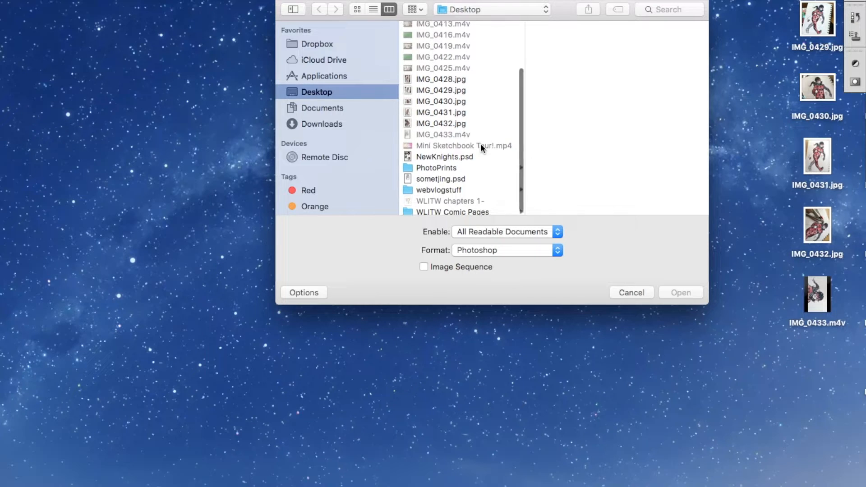
scroll(482, 145, "down", 5)
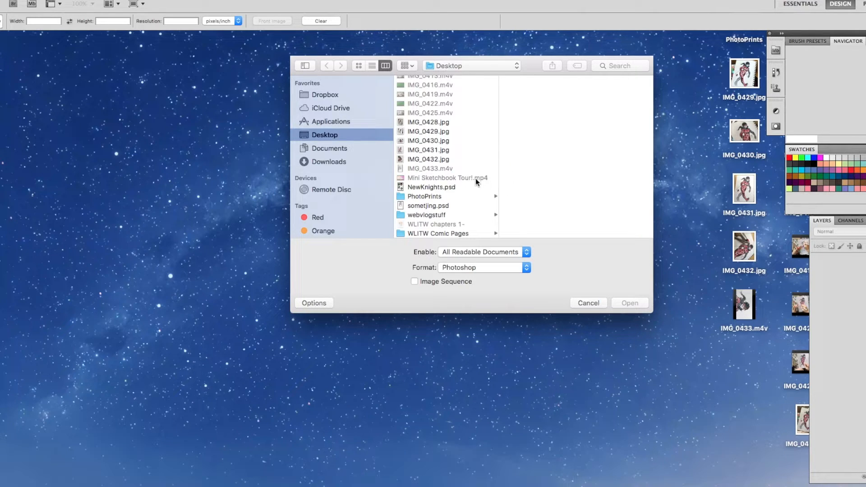
scroll(475, 178, "down", 2)
scroll(450, 188, "up", 10)
left_click(435, 89)
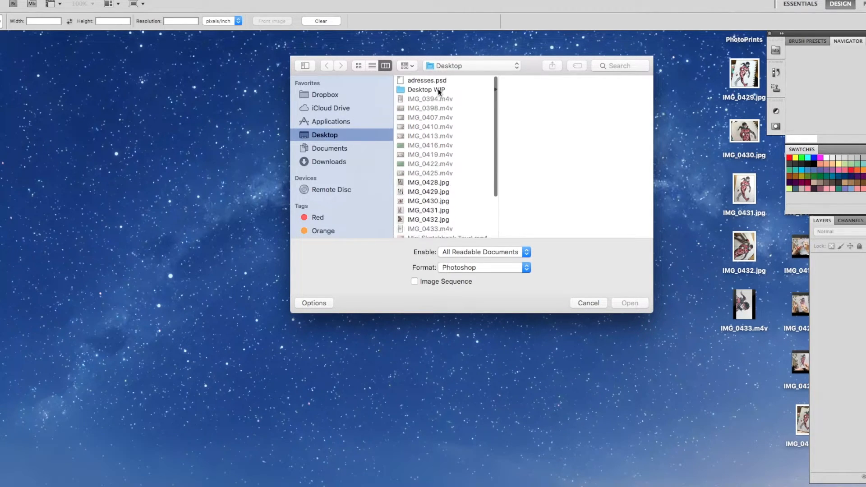
scroll(537, 135, "down", 5)
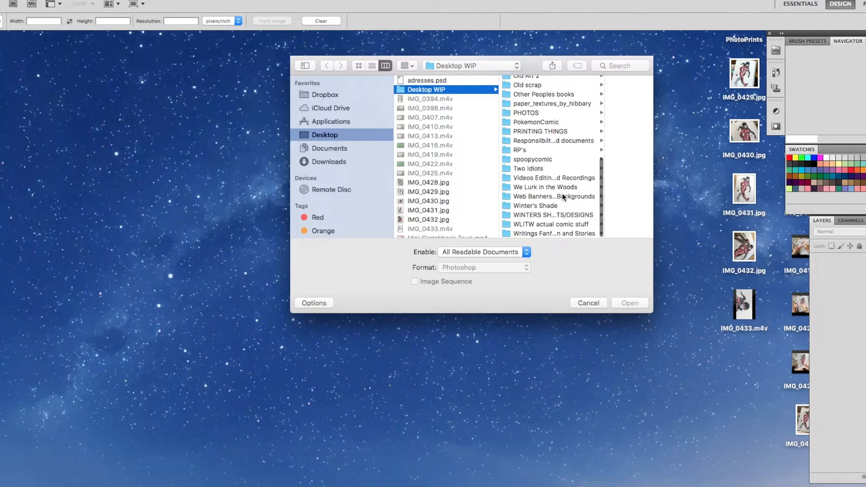
scroll(562, 194, "down", 1)
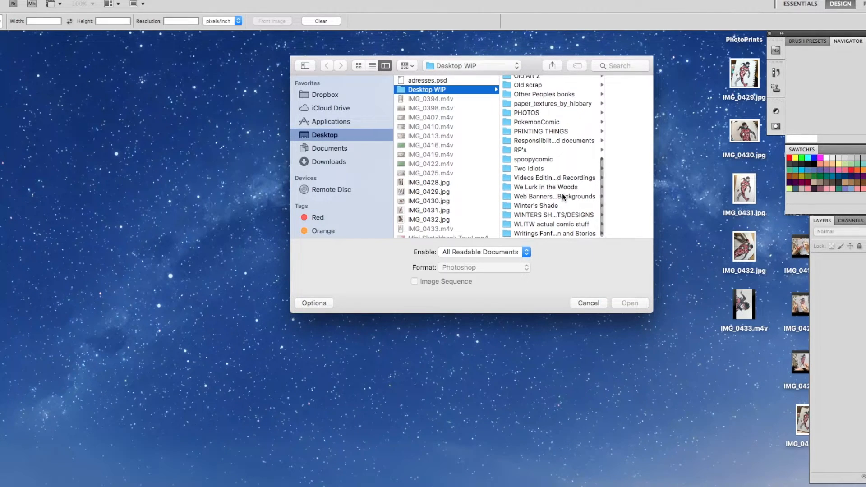
scroll(563, 193, "up", 3)
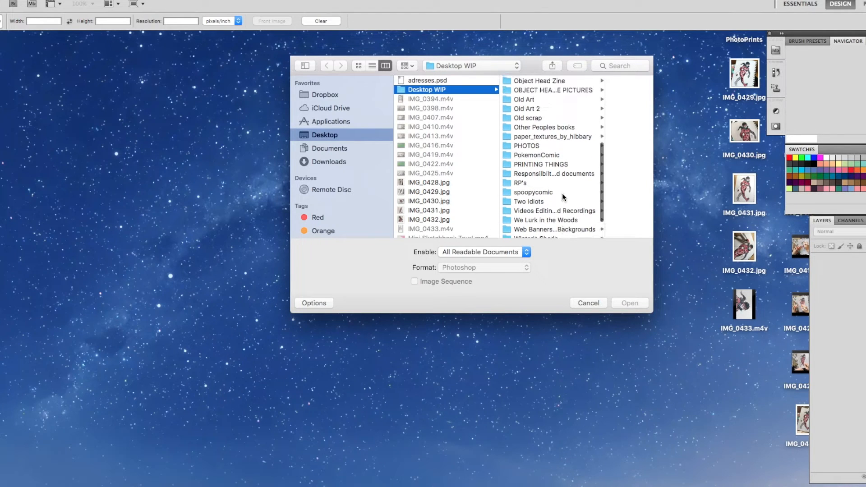
scroll(562, 193, "down", 3)
left_click(562, 177)
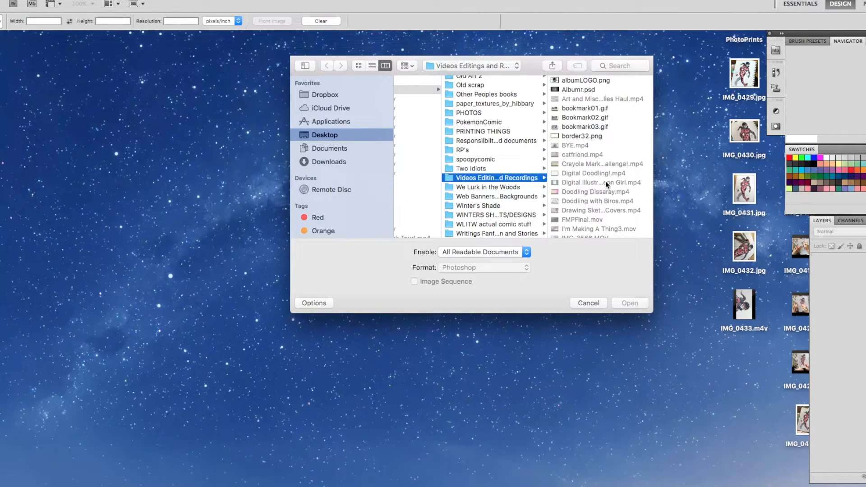
Find Thumbnail01.psd in the video editing and recordings folder and open it.
scroll(606, 186, "down", 10)
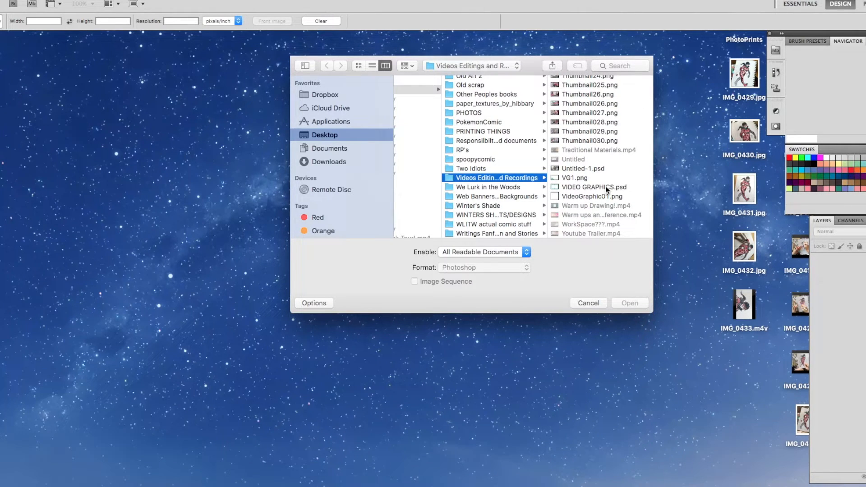
scroll(605, 186, "up", 5)
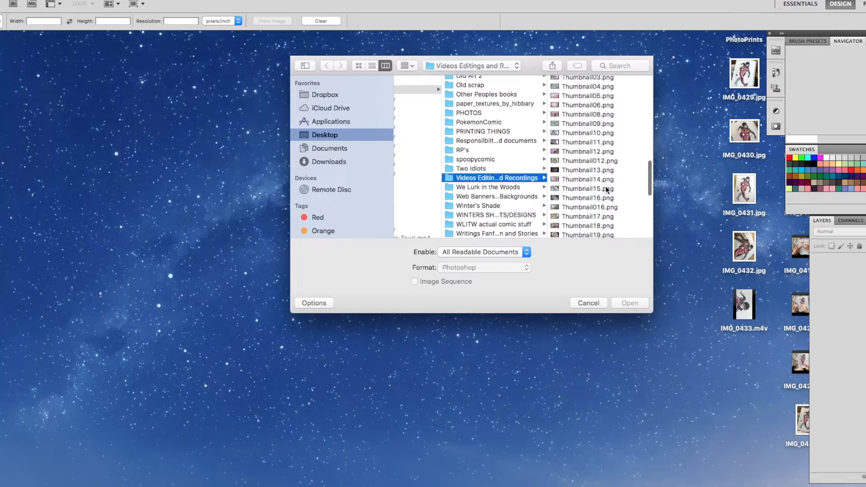
scroll(606, 186, "up", 3)
left_click(568, 133)
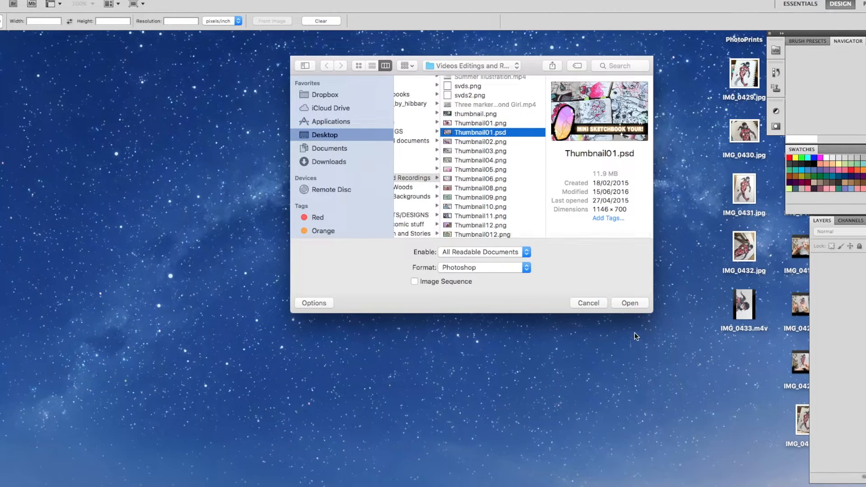
left_click(625, 303)
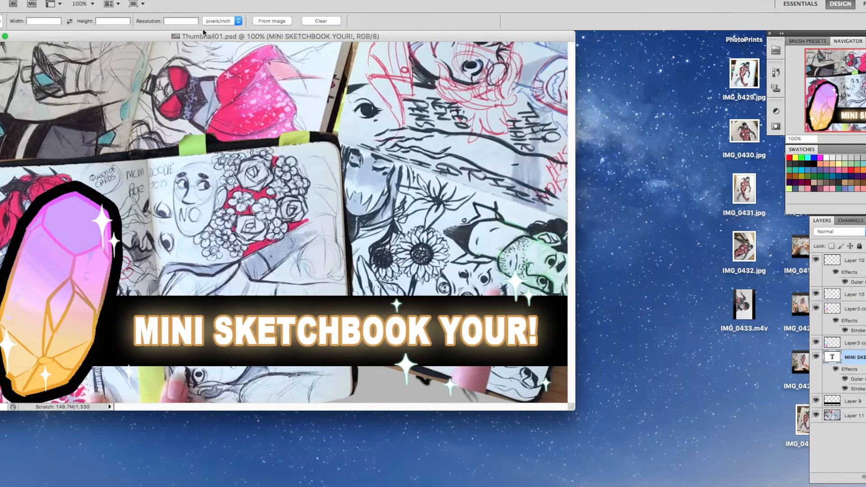
left_click_drag(202, 28, 349, 59)
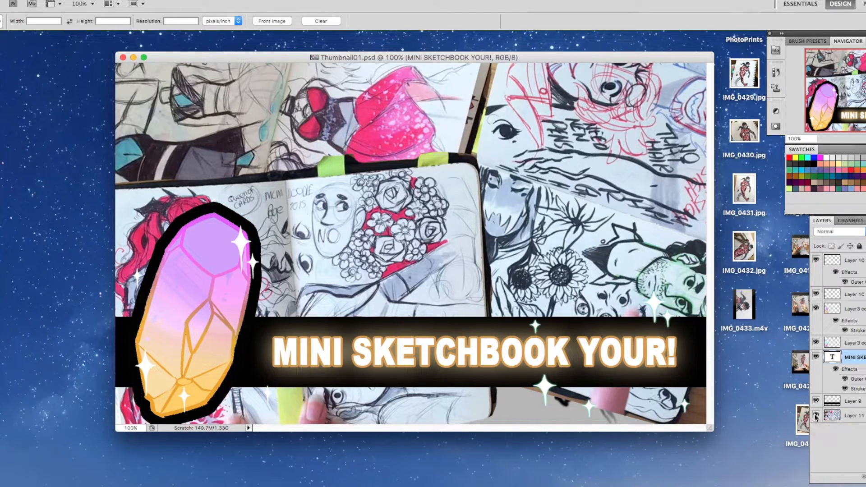
Open the photo IMG_0432.jpg from the Desktop.
key("super+o")
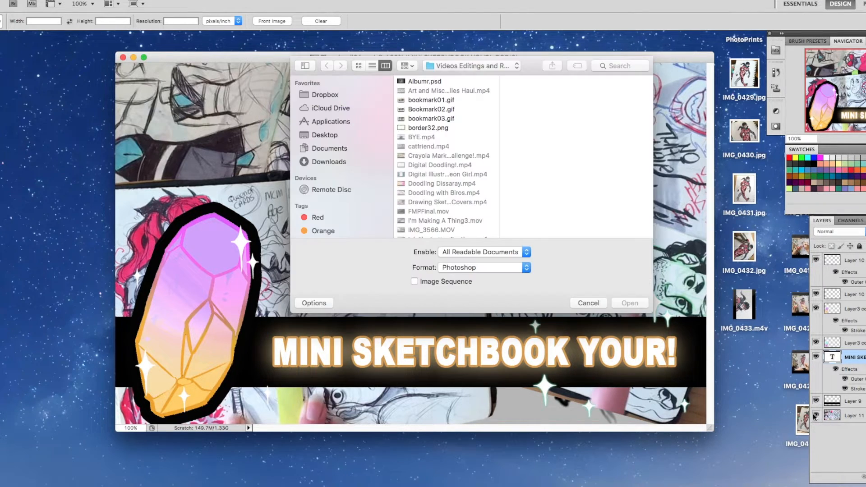
left_click(332, 136)
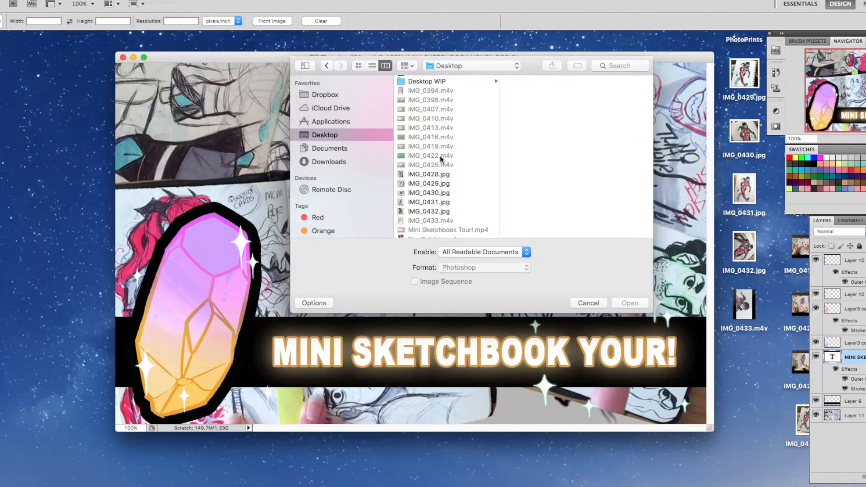
scroll(446, 171, "down", 2)
left_click(434, 187)
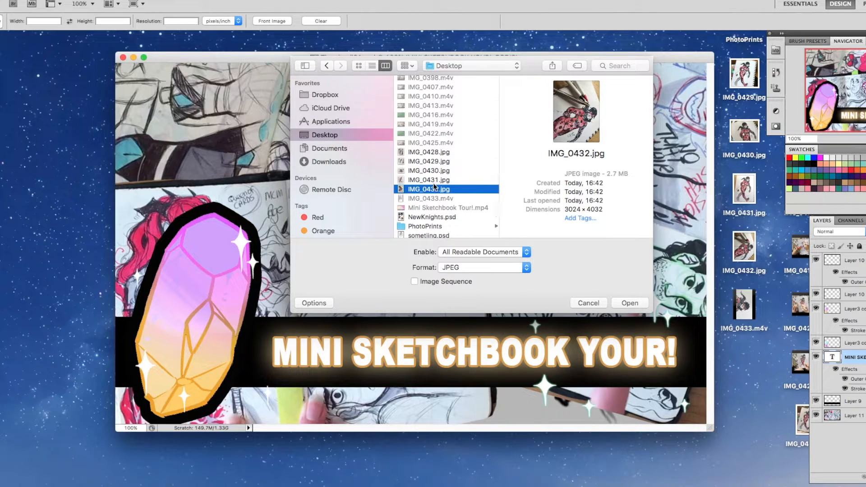
double_click(435, 188)
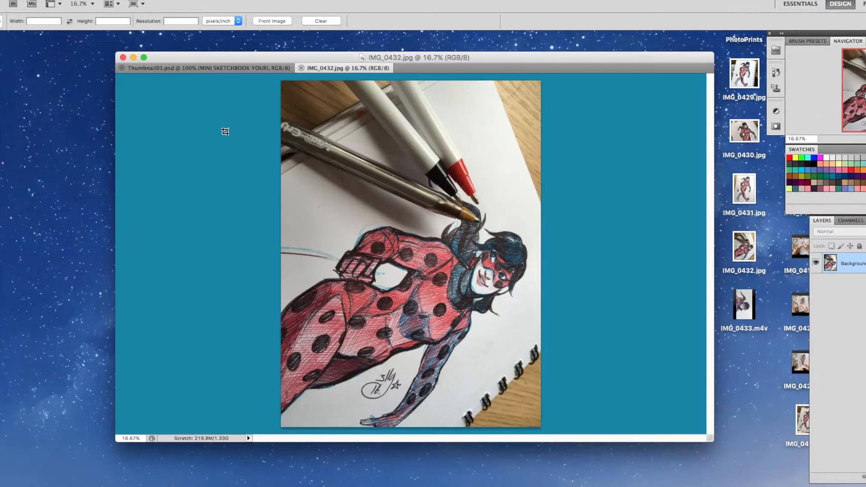
Bring the IMG_0432.jpg photo into Thumbnail01.psd as a new layer above the title text.
key("v")
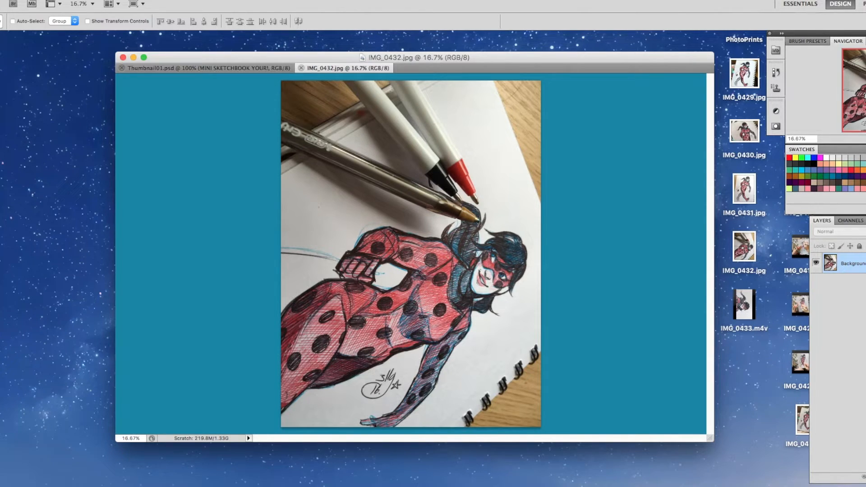
left_click(238, 68)
key("ctrl+v")
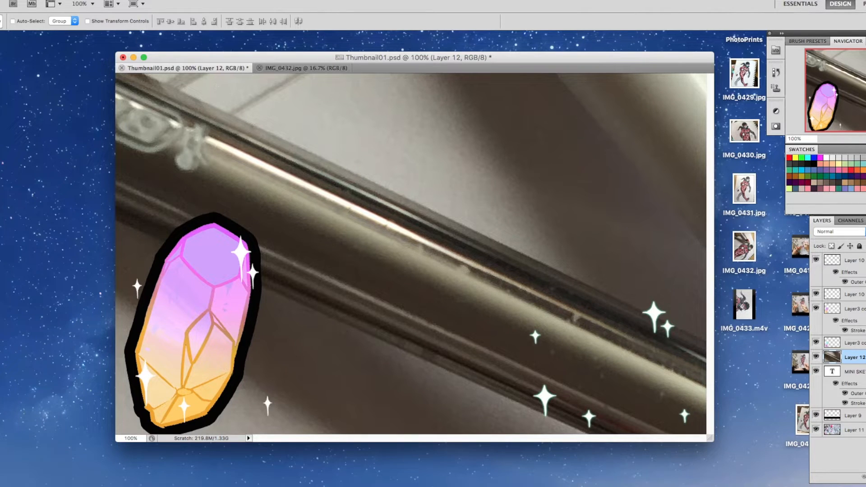
Try to scale the photo layer down proportionally to about 69% and move it within the thumbnail canvas.
left_click(63, 0)
mouse_move(79, 1)
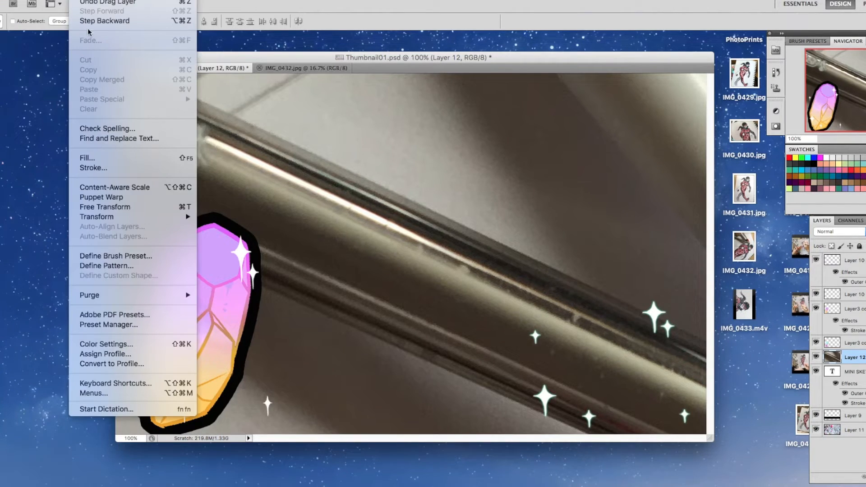
mouse_move(154, 218)
left_click(251, 236)
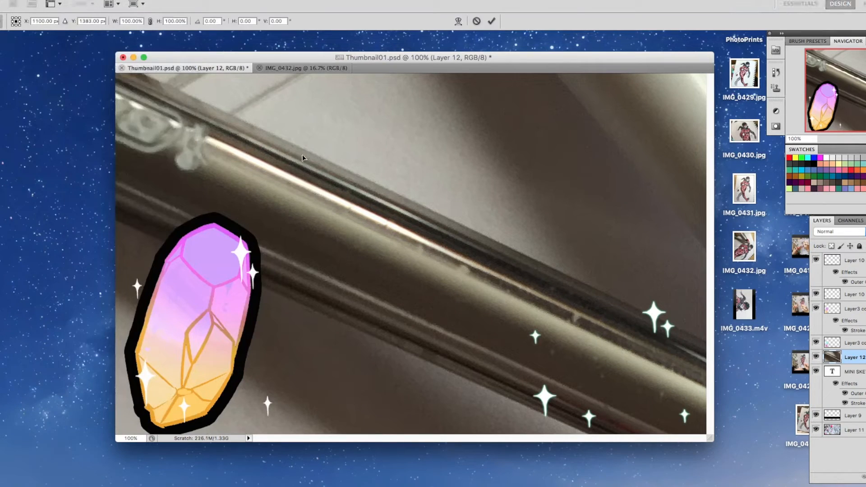
left_click_drag(296, 159, 369, 341)
left_click_drag(282, 215, 464, 357)
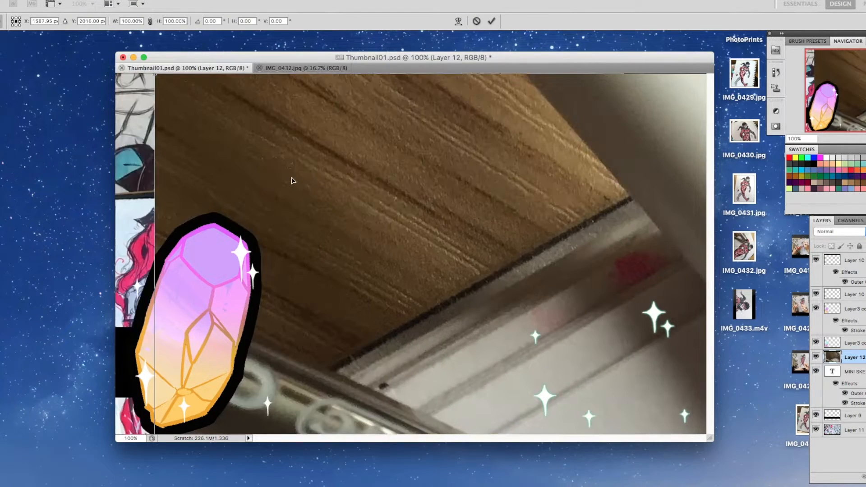
left_click_drag(248, 143, 243, 188)
left_click_drag(159, 120, 321, 158)
left_click_drag(157, 149, 194, 172)
left_click_drag(142, 148, 191, 249)
left_click_drag(401, 304, 330, 220)
Enlarge the document window and try to shrink the photo layer further to about 37% with the Scale transform.
left_click_drag(710, 439, 794, 481)
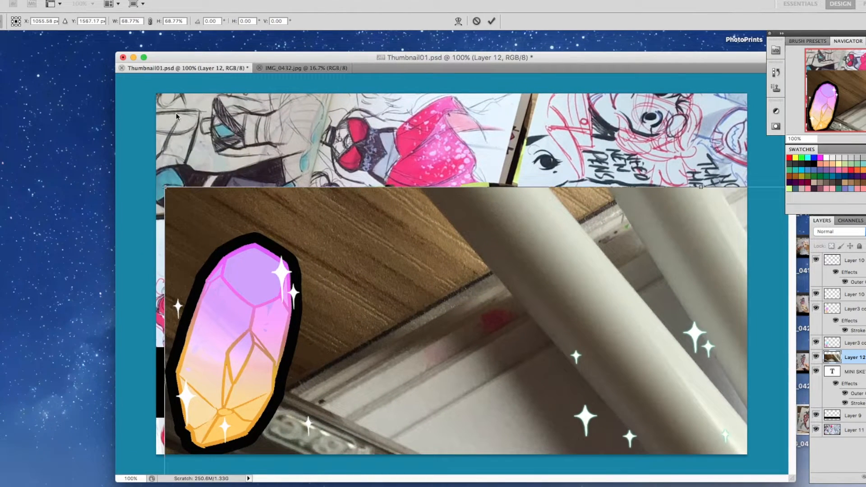
mouse_move(165, 184)
left_mouse_down()
mouse_move(183, 223)
mouse_move(290, 291)
mouse_move(135, 113)
mouse_move(335, 294)
mouse_move(245, 470)
mouse_move(152, 113)
mouse_move(228, 188)
mouse_move(290, 296)
left_mouse_up()
left_click_drag(369, 320, 213, 156)
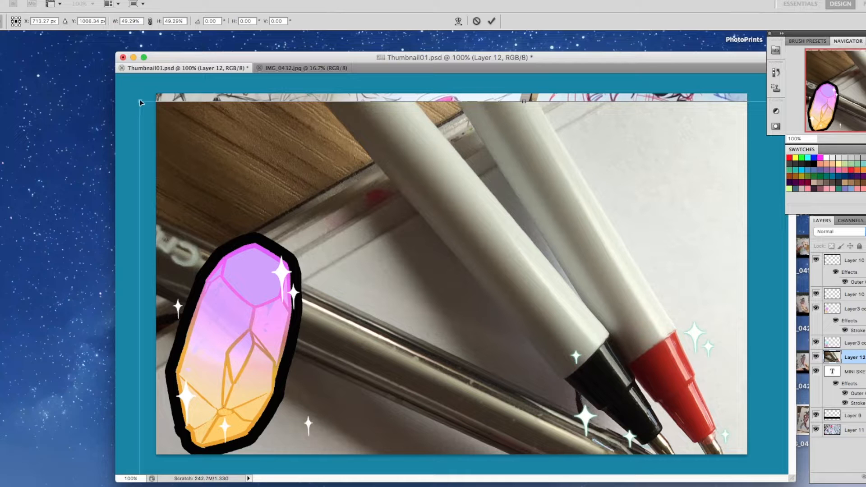
mouse_move(138, 105)
left_mouse_down()
mouse_move(250, 228)
mouse_move(179, 172)
left_mouse_up()
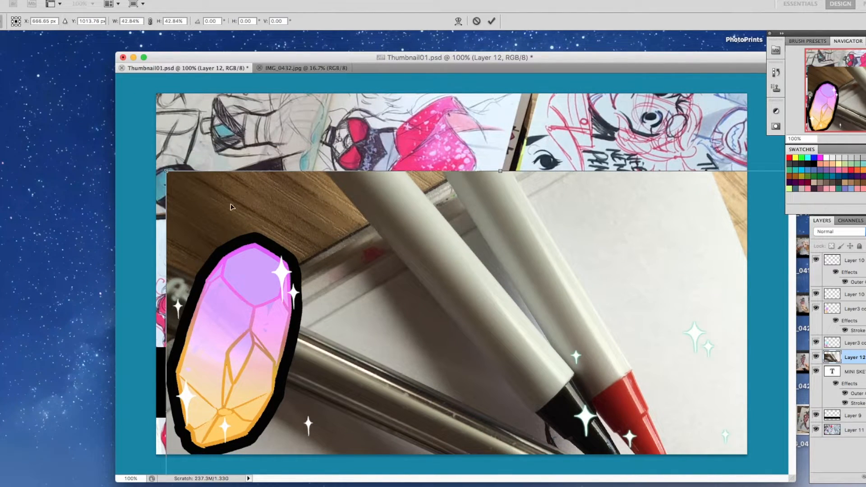
left_click_drag(168, 170, 260, 277)
left_click_drag(432, 327, 398, 279)
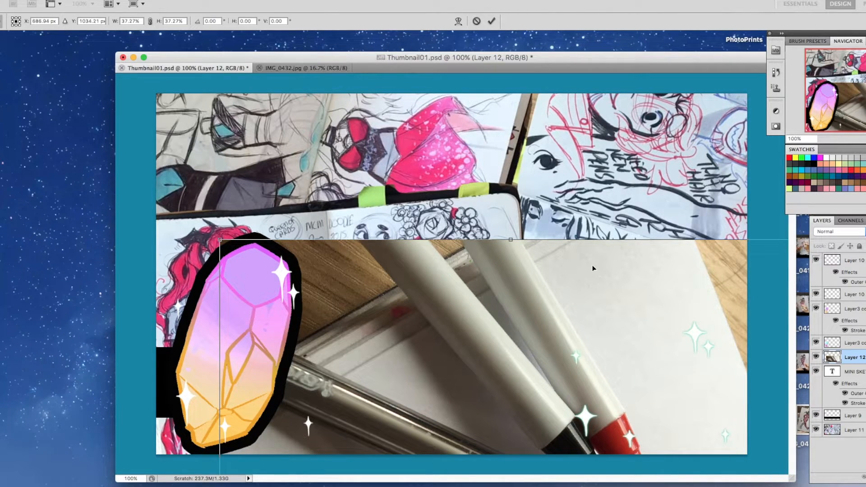
key("v")
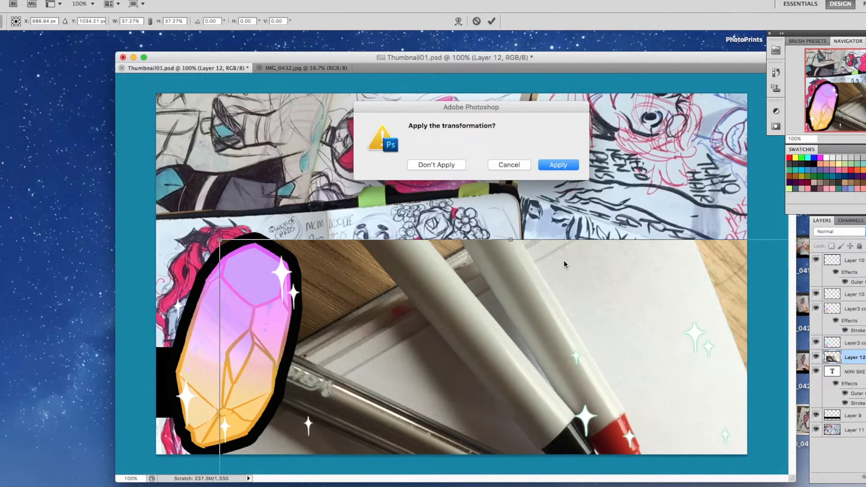
left_click(509, 168)
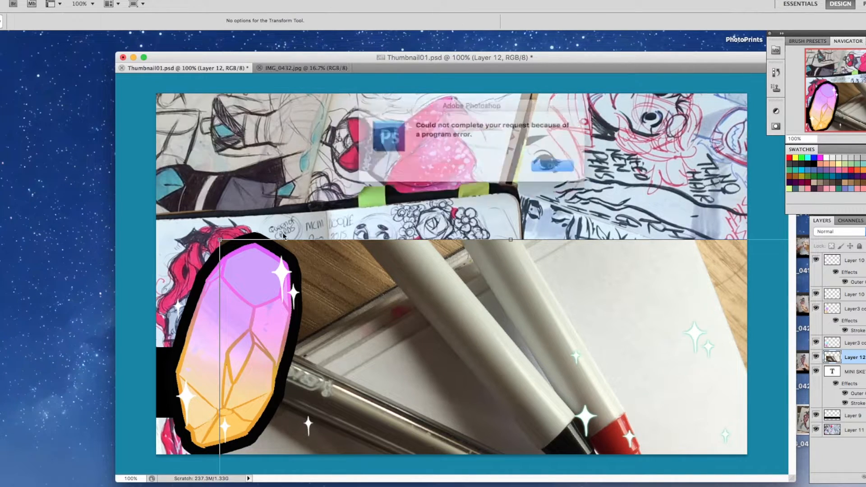
left_click(561, 168)
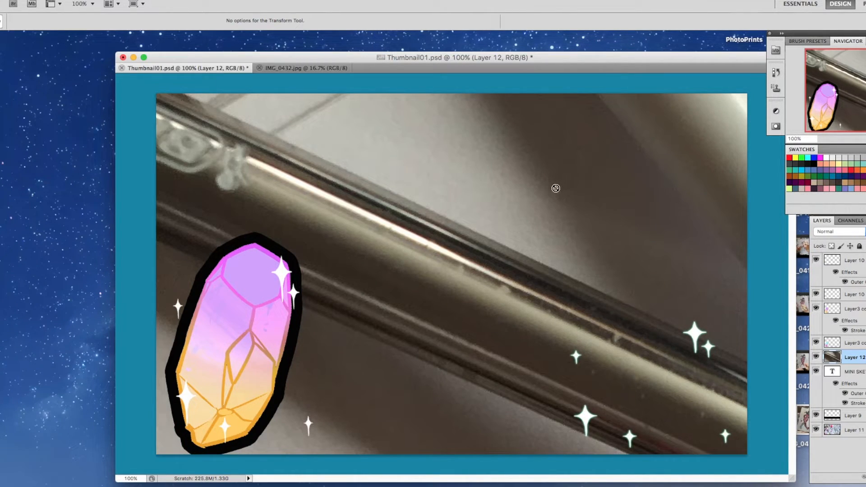
Start a Scale transform on the photo layer, bring its upper-left corner into the canvas and shrink it proportionally to about 87%.
left_click(77, 0)
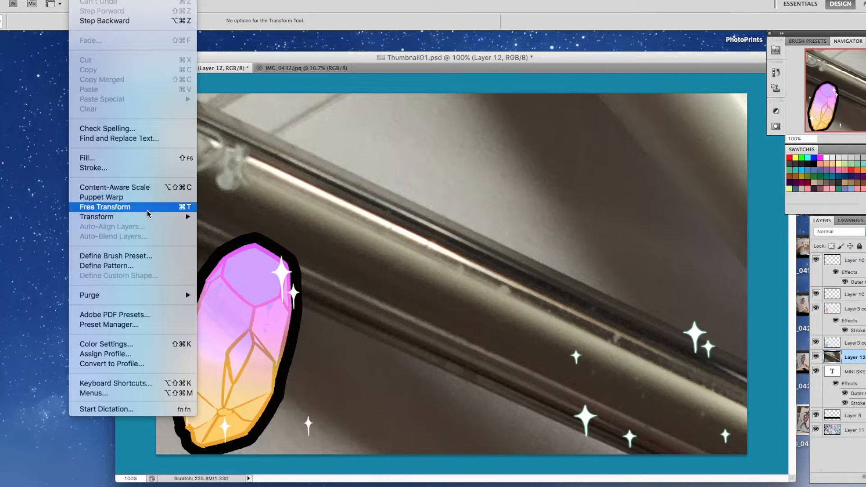
mouse_move(140, 217)
left_click(226, 238)
left_click_drag(267, 163, 471, 285)
left_click_drag(244, 131, 268, 213)
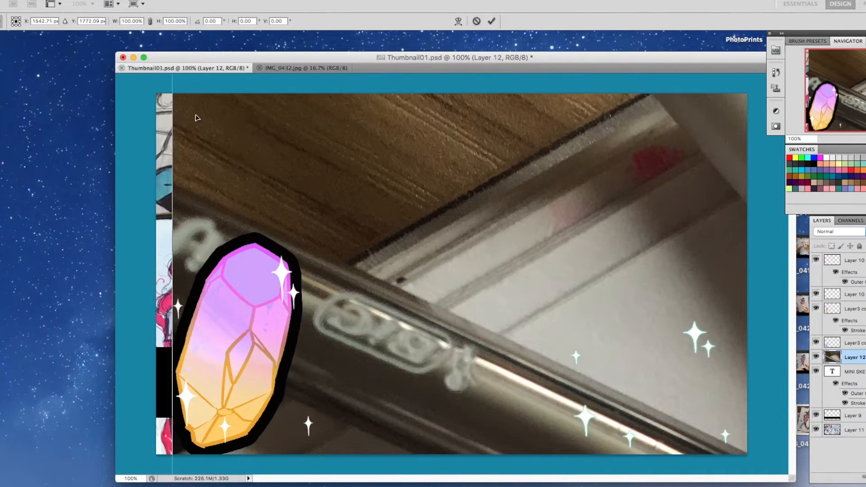
left_click_drag(195, 117, 161, 224)
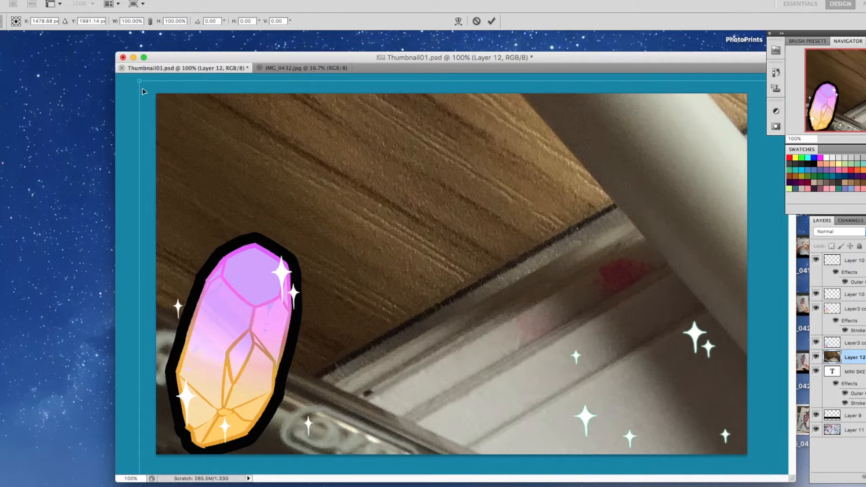
left_click_drag(140, 82, 225, 178)
left_click_drag(418, 279, 325, 157)
left_click_drag(137, 91, 250, 234)
left_click_drag(417, 272, 317, 179)
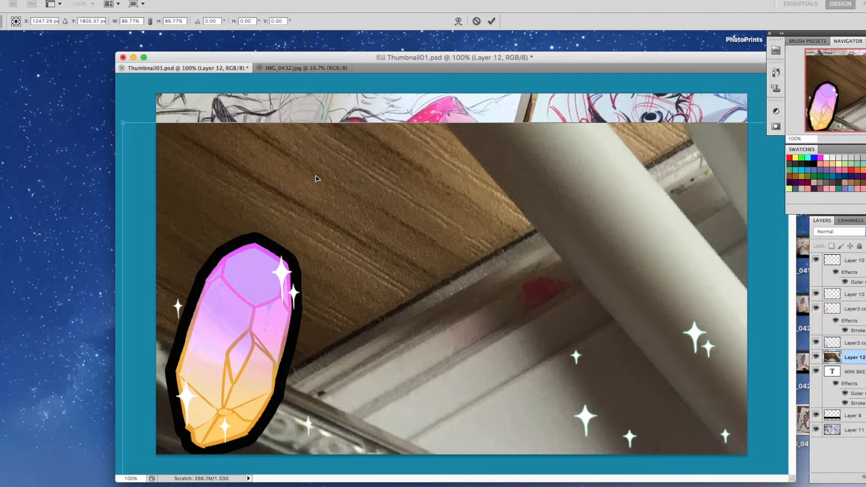
Shrink the photo layer proportionally to about 63%, shifting it back up and left over the canvas.
left_click_drag(126, 123, 239, 276)
left_click_drag(390, 302, 288, 185)
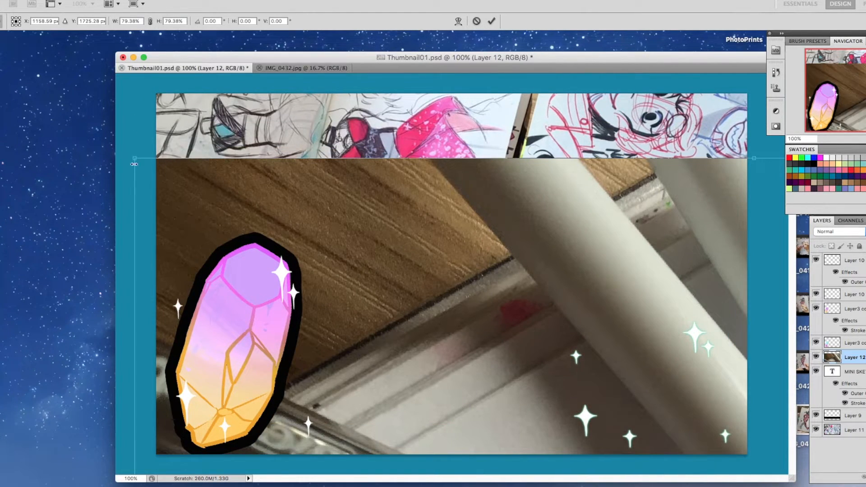
left_click_drag(134, 160, 272, 343)
left_click_drag(489, 389, 378, 220)
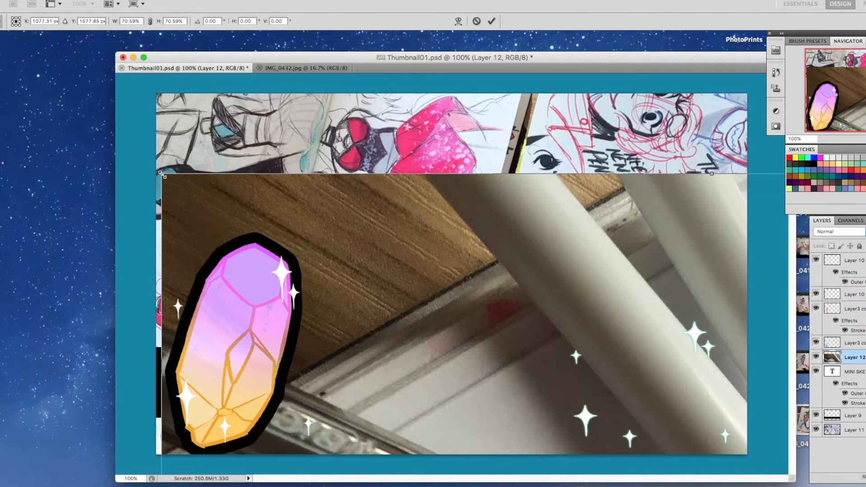
left_click_drag(162, 175, 274, 324)
left_click_drag(456, 385, 324, 269)
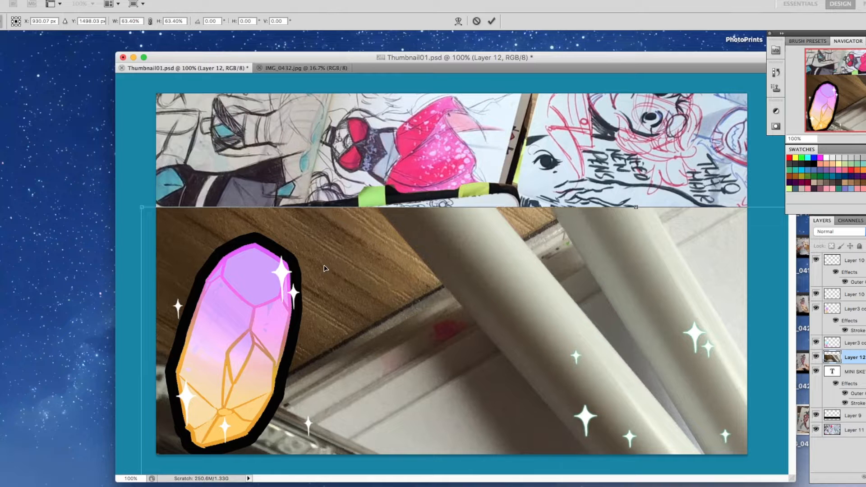
Reduce the photo layer proportionally to 34% and place it over the middle of the thumbnail.
left_click_drag(143, 207, 296, 413)
left_click_drag(432, 436, 316, 175)
left_click_drag(191, 141, 299, 290)
left_click_drag(395, 330, 307, 232)
left_click_drag(211, 191, 259, 249)
left_click_drag(404, 276, 277, 173)
left_click_drag(147, 162, 300, 367)
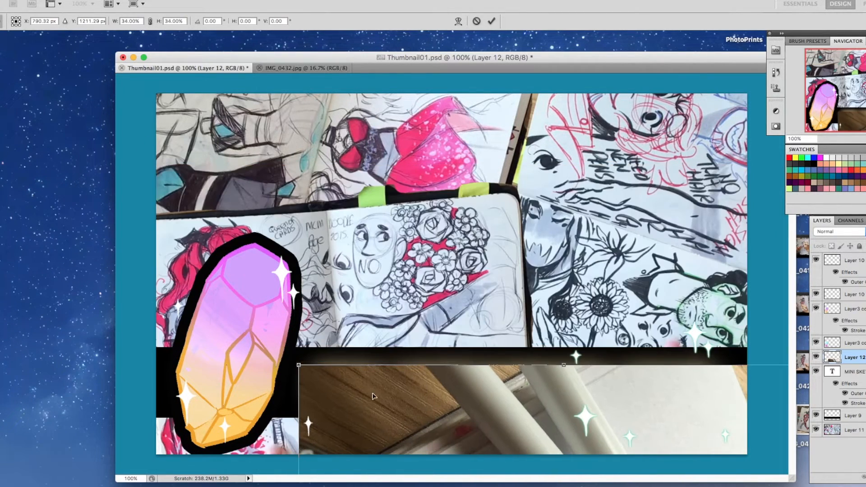
left_click_drag(409, 401, 288, 176)
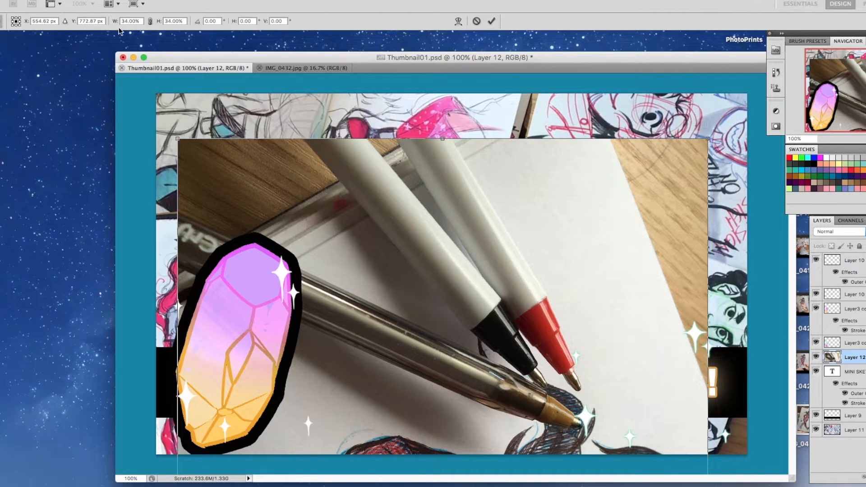
Rotate the photo layer to -90° so the drawn character stands upright, and apply the transform.
left_click(69, 1)
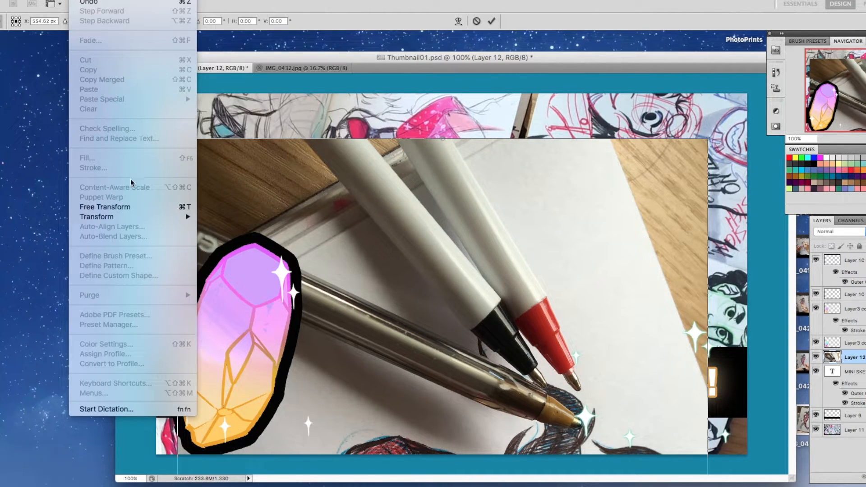
mouse_move(167, 216)
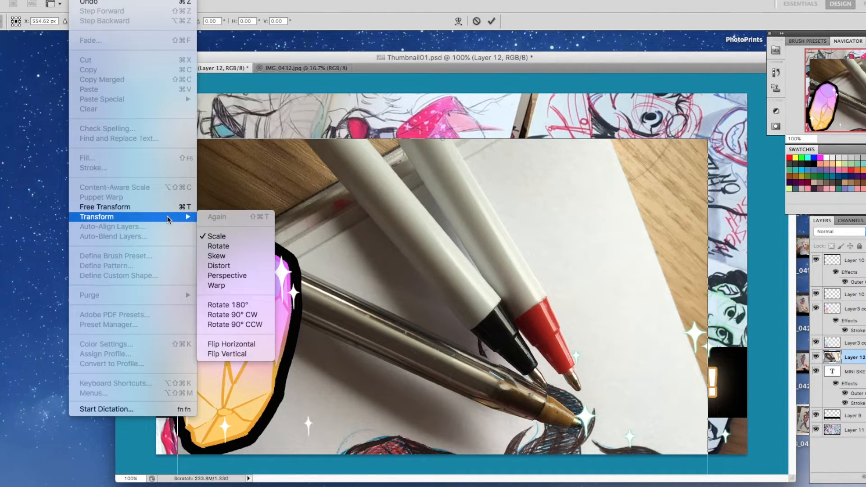
left_click(230, 244)
left_click_drag(141, 208, 77, 452)
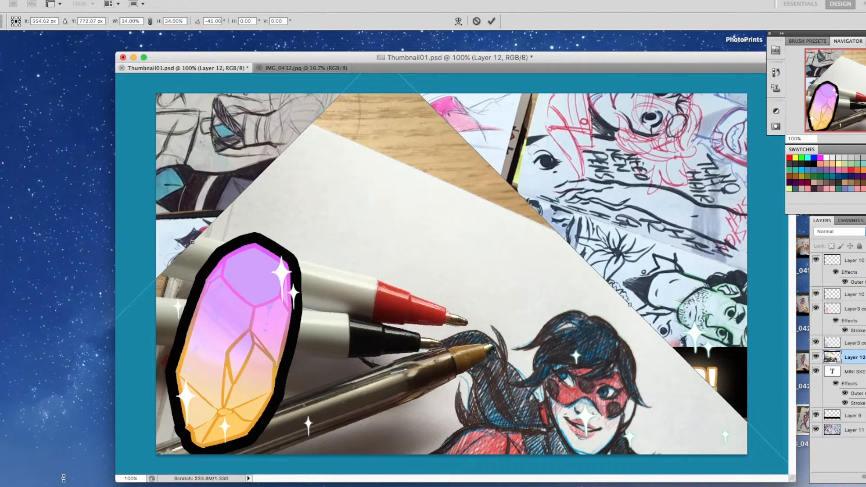
left_click_drag(399, 197, 372, 98)
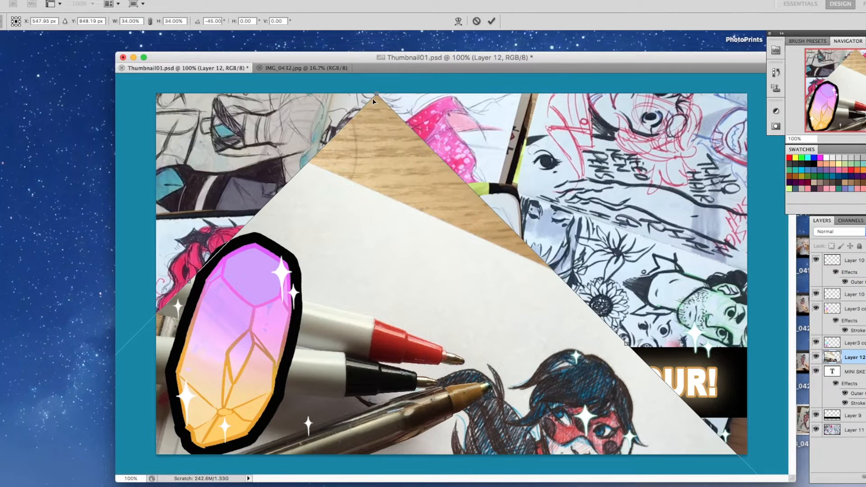
left_click_drag(269, 143, 118, 231)
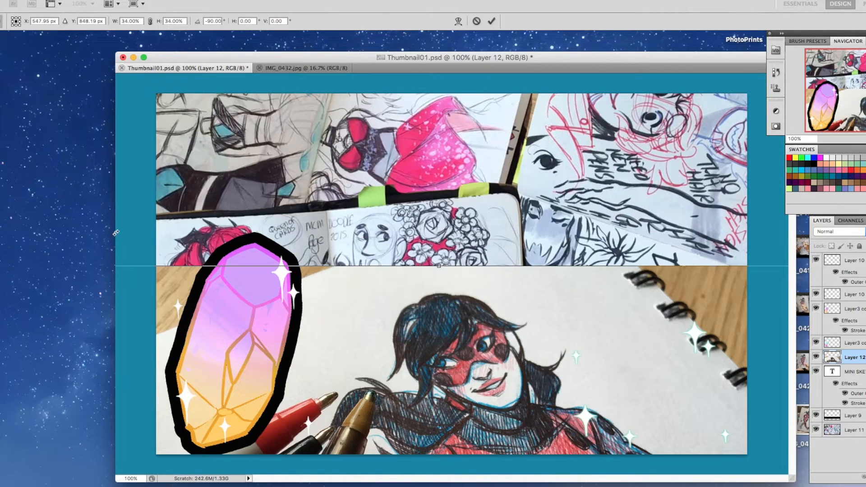
key("Return")
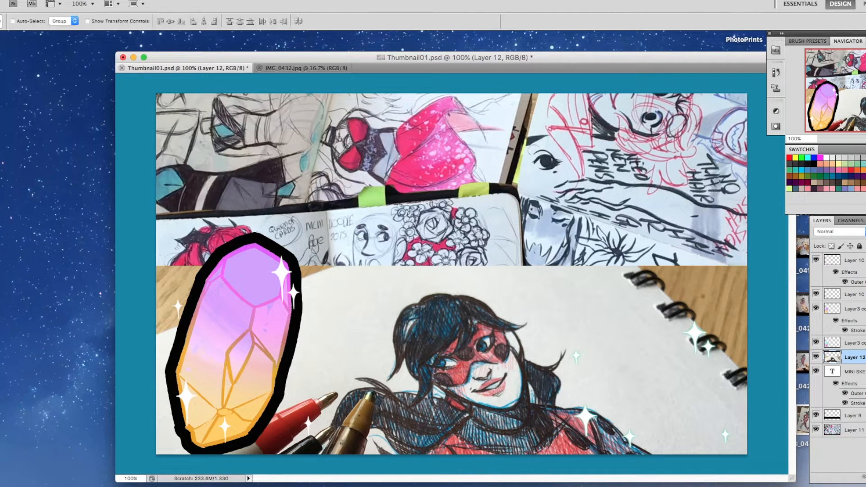
Place the photo layer beneath the black title bar layer and move it up to fill the canvas.
left_click_drag(833, 358, 833, 423)
left_click_drag(492, 297, 493, 120)
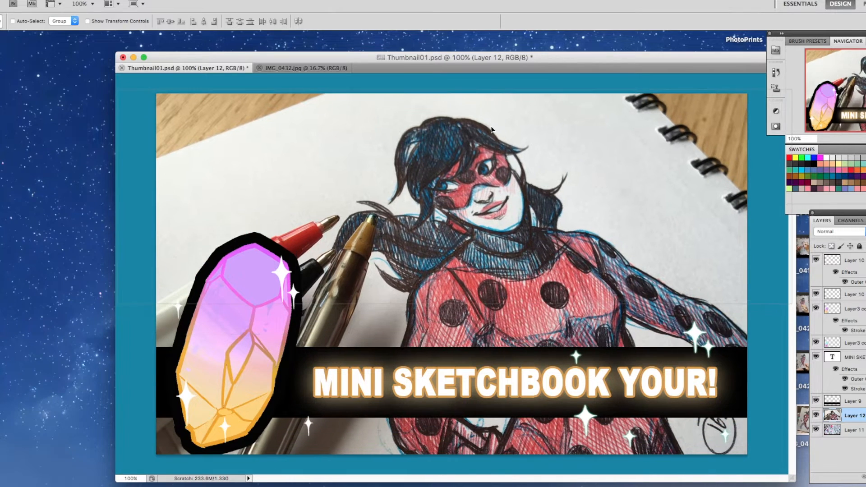
Scale the photo layer down proportionally to about 83% and shift it so the drawn character shows above the title bar.
left_click(84, 0)
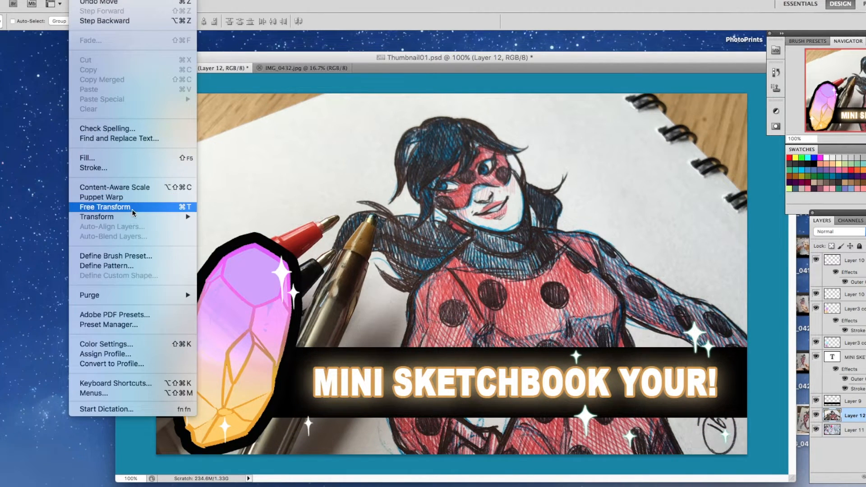
mouse_move(183, 218)
left_click(216, 236)
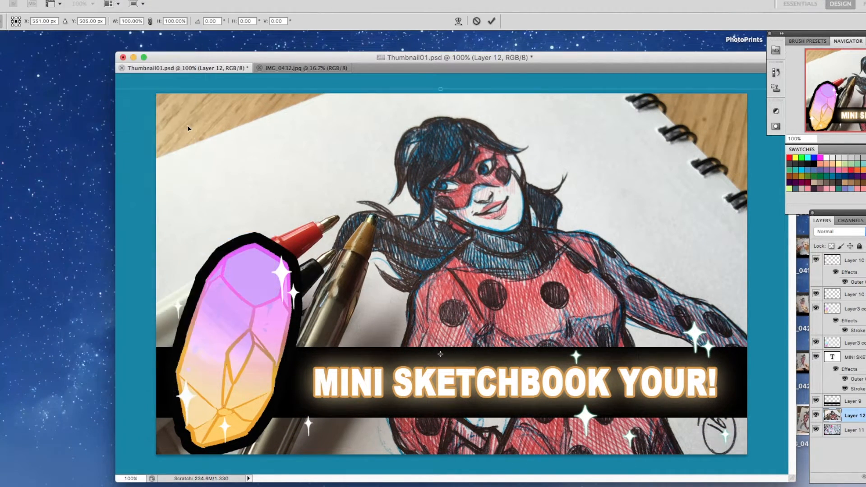
left_click_drag(187, 126, 288, 175)
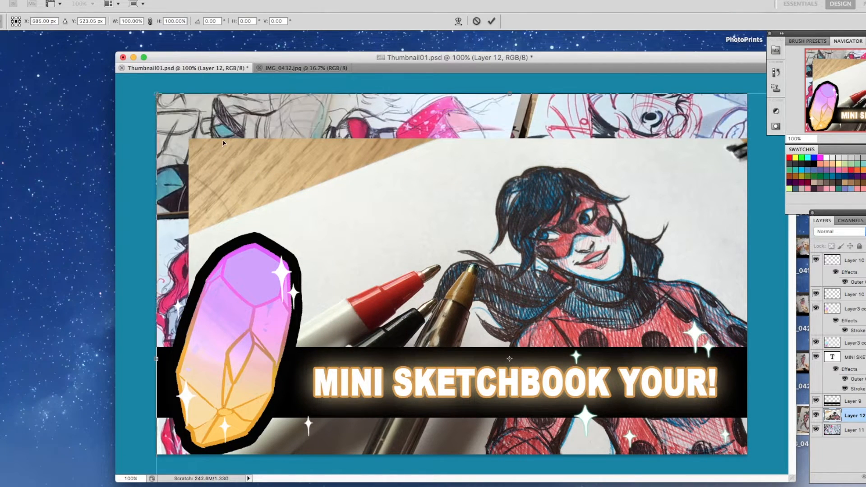
left_click_drag(222, 139, 199, 131)
left_click_drag(155, 96, 239, 155)
left_click_drag(308, 222, 219, 150)
left_click_drag(147, 86, 181, 112)
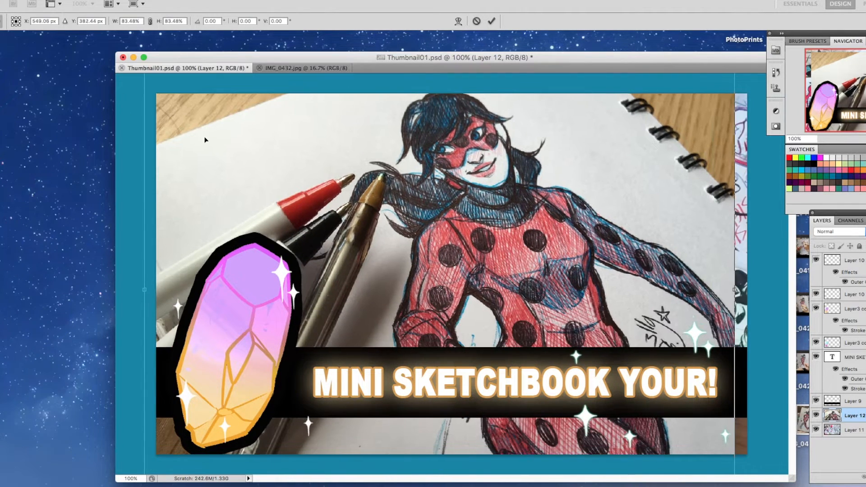